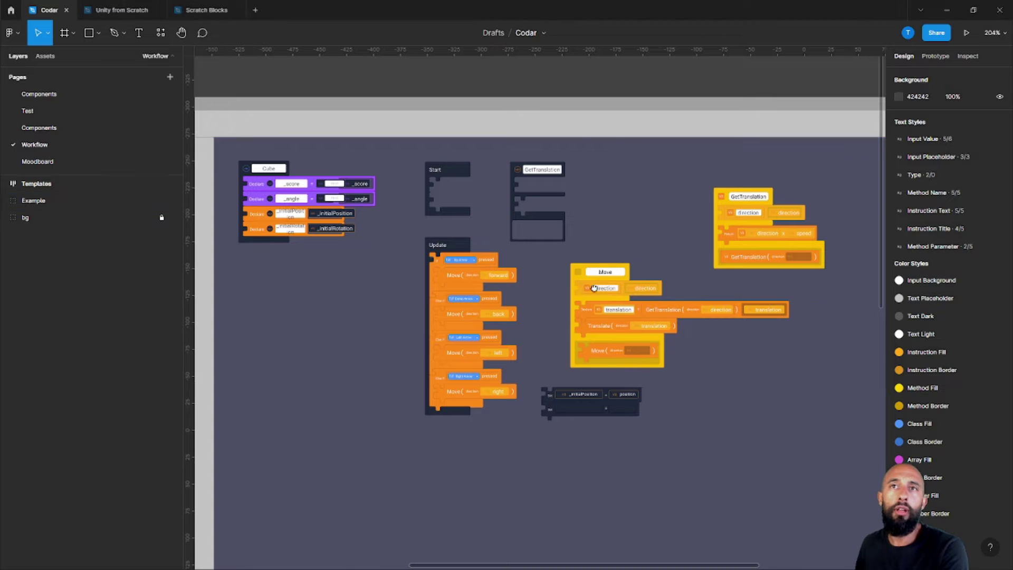
{"action": "scroll", "coordinate": [492, 280], "scroll_direction": "up", "scroll_amount": 5, "text": "ctrl"}
{"action": "middle_click_drag", "start_coordinate": [463, 288], "coordinate": [577, 293]}
{"action": "scroll", "coordinate": [577, 293], "scroll_direction": "down", "scroll_amount": 5, "text": "ctrl"}
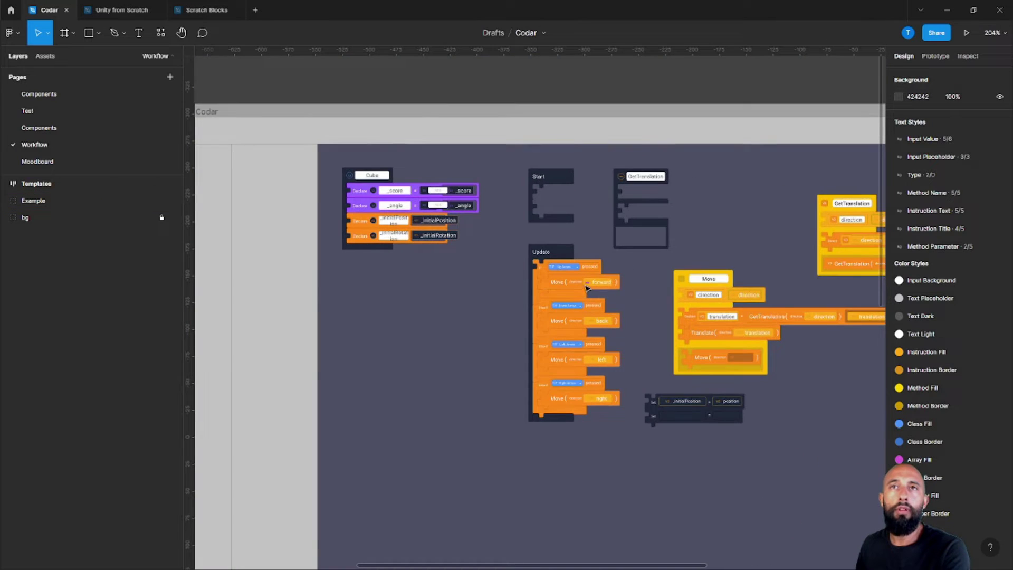
{"action": "scroll", "coordinate": [427, 241], "scroll_direction": "right", "scroll_amount": 2}
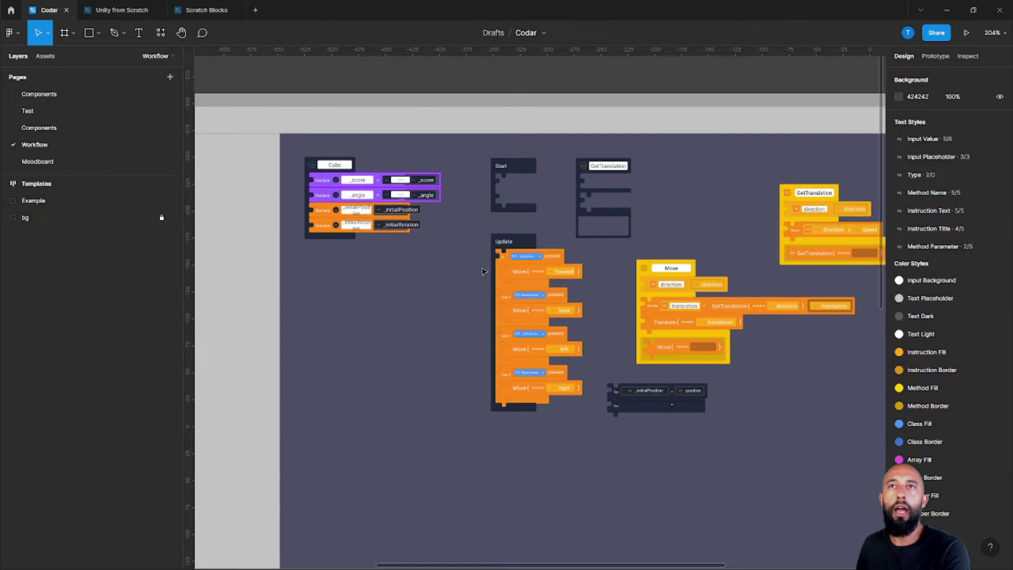
{"action": "scroll", "coordinate": [445, 253], "scroll_direction": "up", "scroll_amount": 2, "text": "ctrl"}
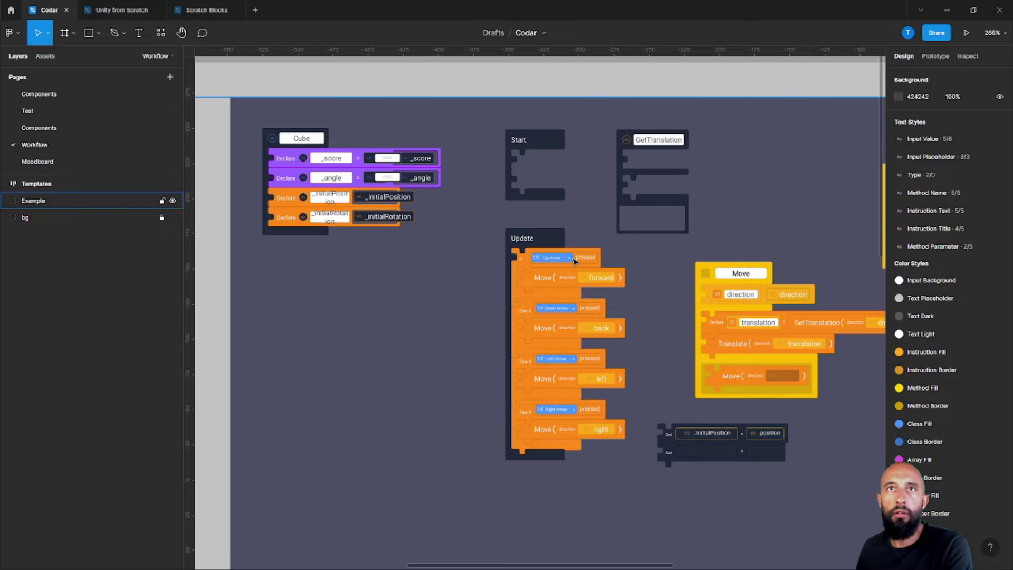
{"action": "left_click", "coordinate": [530, 219]}
{"action": "middle_click_drag", "start_coordinate": [530, 219], "coordinate": [574, 221]}
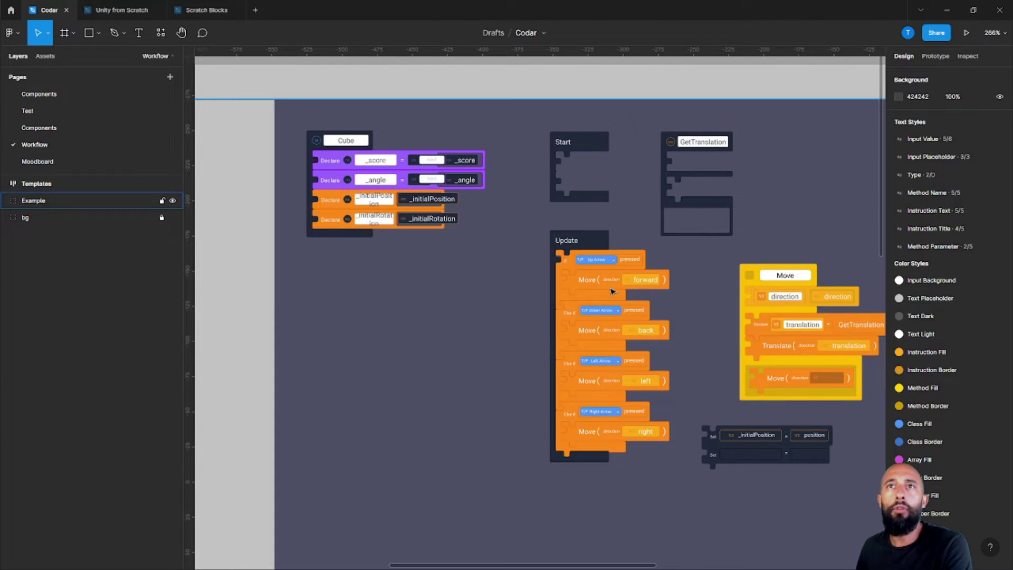
{"action": "middle_click_drag", "start_coordinate": [693, 325], "coordinate": [547, 325]}
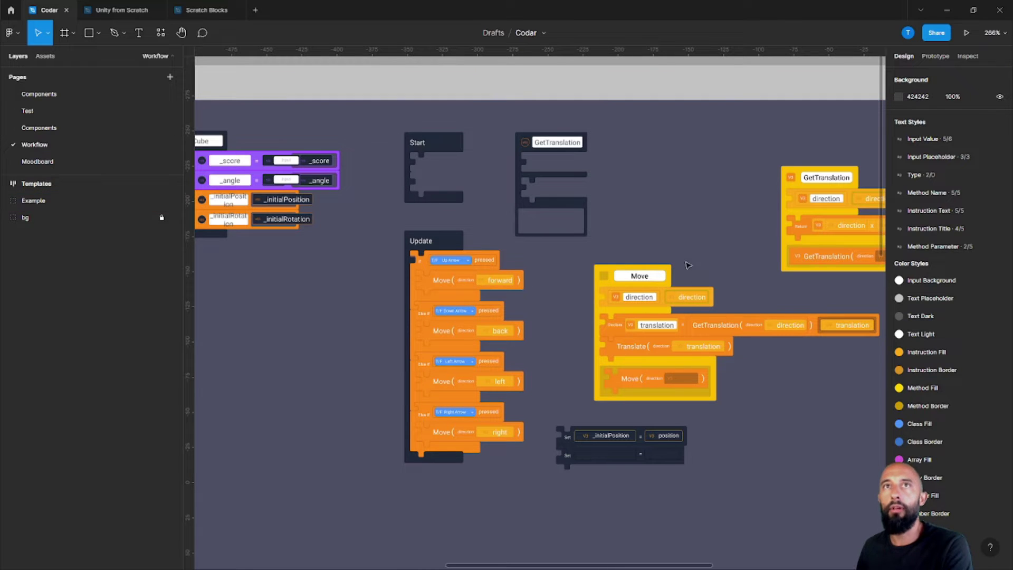
{"action": "scroll", "coordinate": [642, 233], "scroll_direction": "right", "scroll_amount": 3}
{"action": "scroll", "coordinate": [462, 278], "scroll_direction": "left", "scroll_amount": 8}
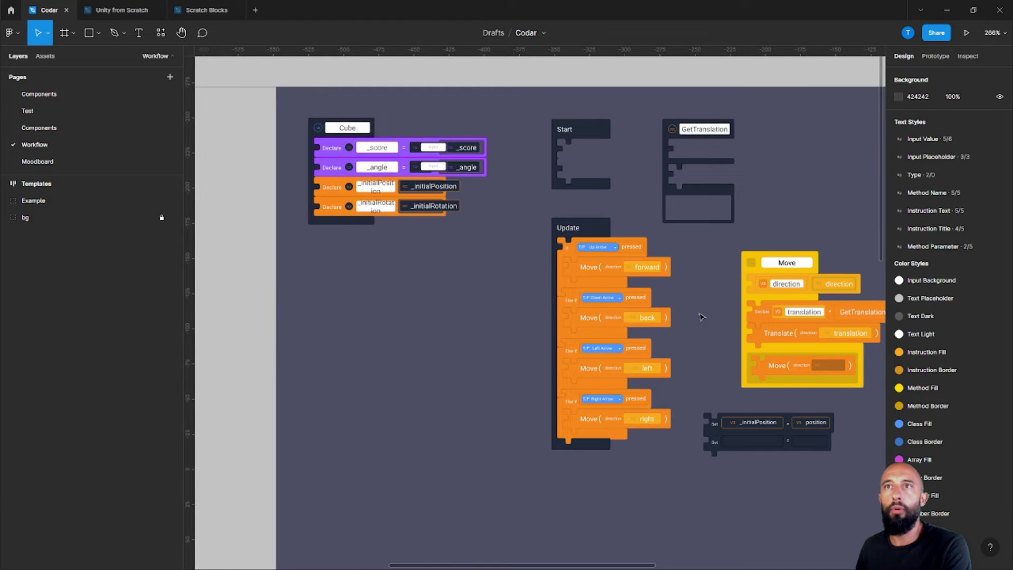
{"action": "scroll", "coordinate": [527, 316], "scroll_direction": "right", "scroll_amount": 5}
{"action": "scroll", "coordinate": [437, 177], "scroll_direction": "up", "scroll_amount": 3}
{"action": "scroll", "coordinate": [522, 343], "scroll_direction": "down", "scroll_amount": 3, "text": "ctrl"}
{"action": "scroll", "coordinate": [522, 343], "scroll_direction": "down", "scroll_amount": 5}
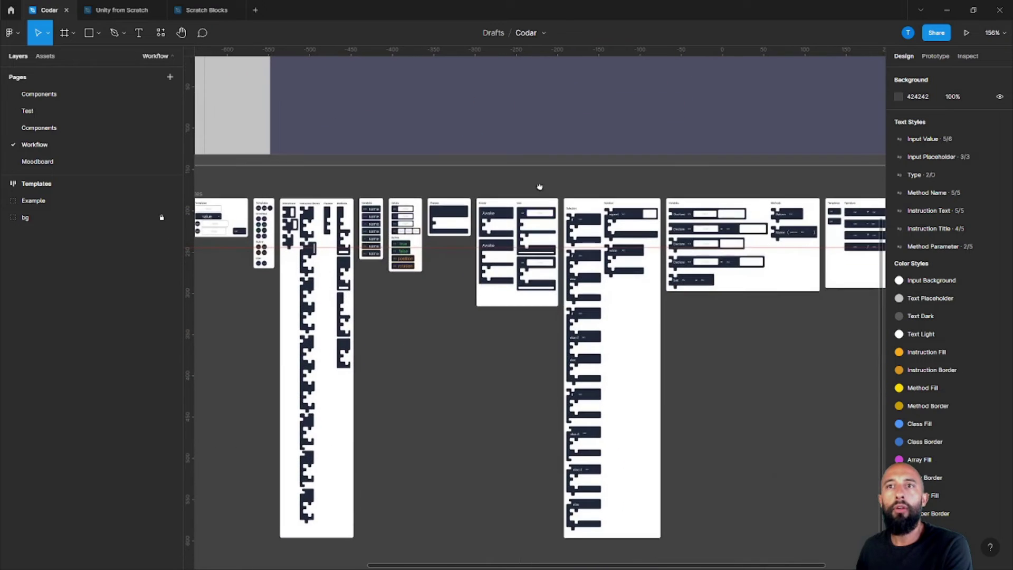
{"action": "scroll", "coordinate": [500, 312], "scroll_direction": "up", "scroll_amount": 4, "text": "ctrl"}
{"action": "scroll", "coordinate": [500, 312], "scroll_direction": "up", "scroll_amount": 3, "text": "ctrl"}
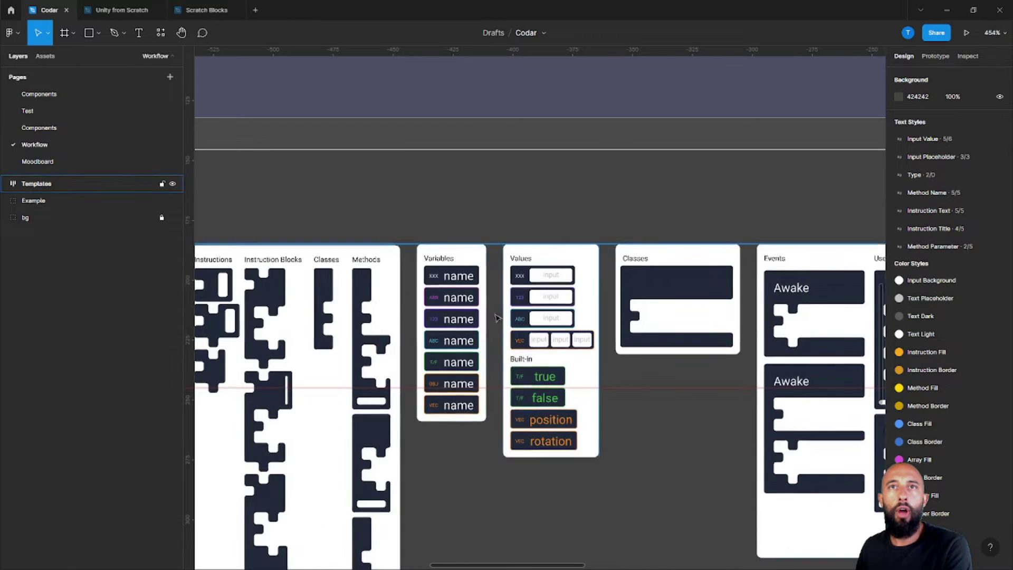
{"action": "scroll", "coordinate": [527, 342], "scroll_direction": "right", "scroll_amount": 3}
{"action": "scroll", "coordinate": [527, 343], "scroll_direction": "down", "scroll_amount": 1}
{"action": "scroll", "coordinate": [575, 381], "scroll_direction": "right", "scroll_amount": 3}
{"action": "scroll", "coordinate": [574, 381], "scroll_direction": "down", "scroll_amount": 1}
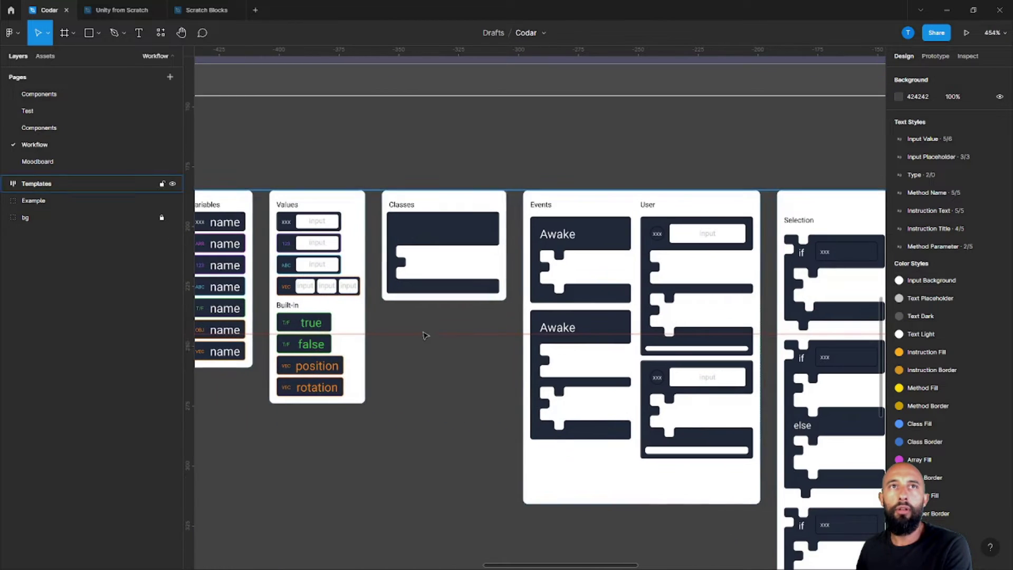
{"action": "scroll", "coordinate": [591, 218], "scroll_direction": "right", "scroll_amount": 4}
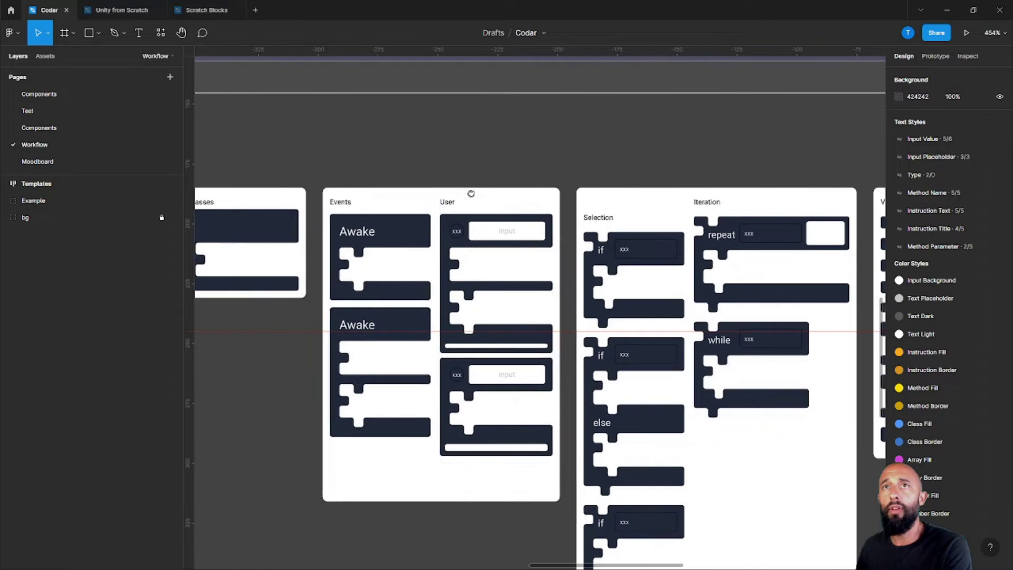
{"action": "scroll", "coordinate": [517, 325], "scroll_direction": "right", "scroll_amount": 5}
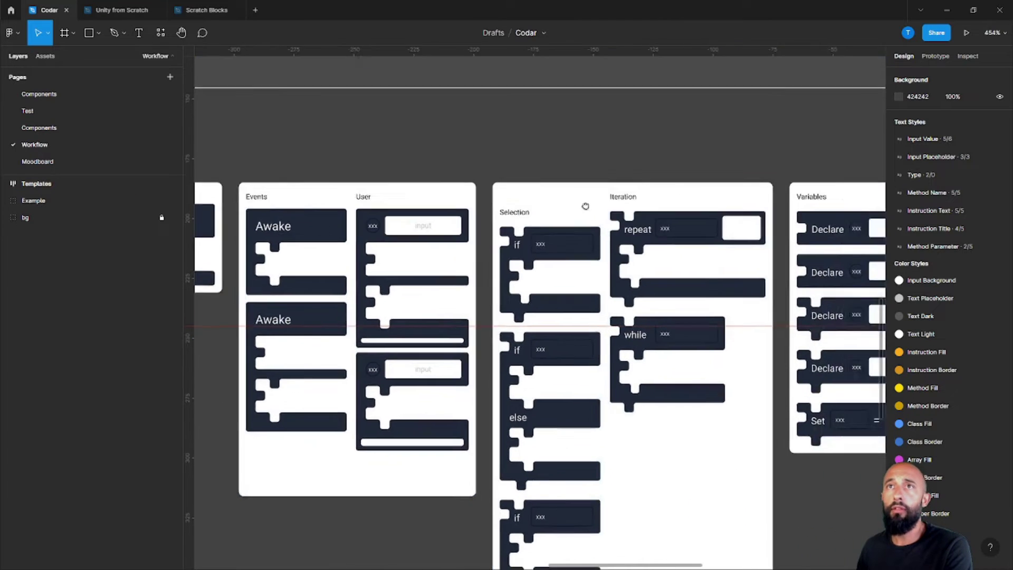
{"action": "scroll", "coordinate": [573, 216], "scroll_direction": "right", "scroll_amount": 3}
{"action": "scroll", "coordinate": [573, 216], "scroll_direction": "down", "scroll_amount": 1}
{"action": "scroll", "coordinate": [573, 216], "scroll_direction": "right", "scroll_amount": 5}
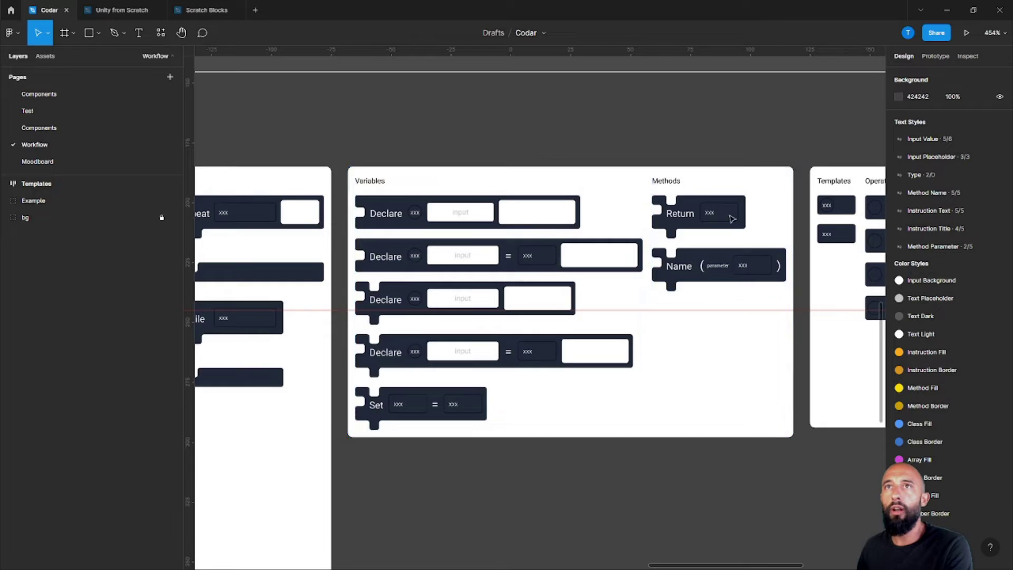
{"action": "scroll", "coordinate": [528, 228], "scroll_direction": "up", "scroll_amount": 1}
{"action": "scroll", "coordinate": [522, 266], "scroll_direction": "right", "scroll_amount": 4}
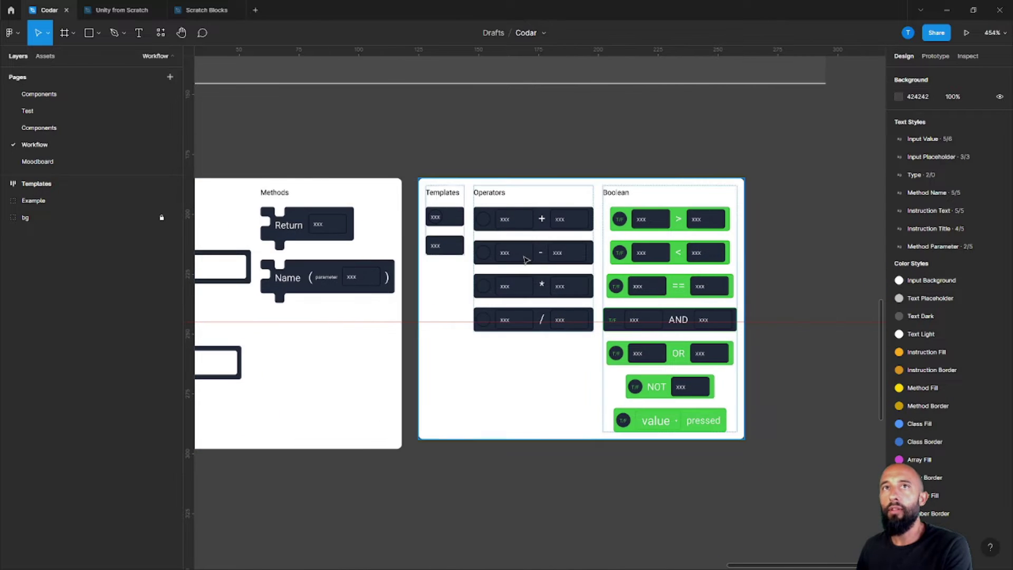
{"action": "scroll", "coordinate": [534, 279], "scroll_direction": "down", "scroll_amount": 10, "text": "ctrl"}
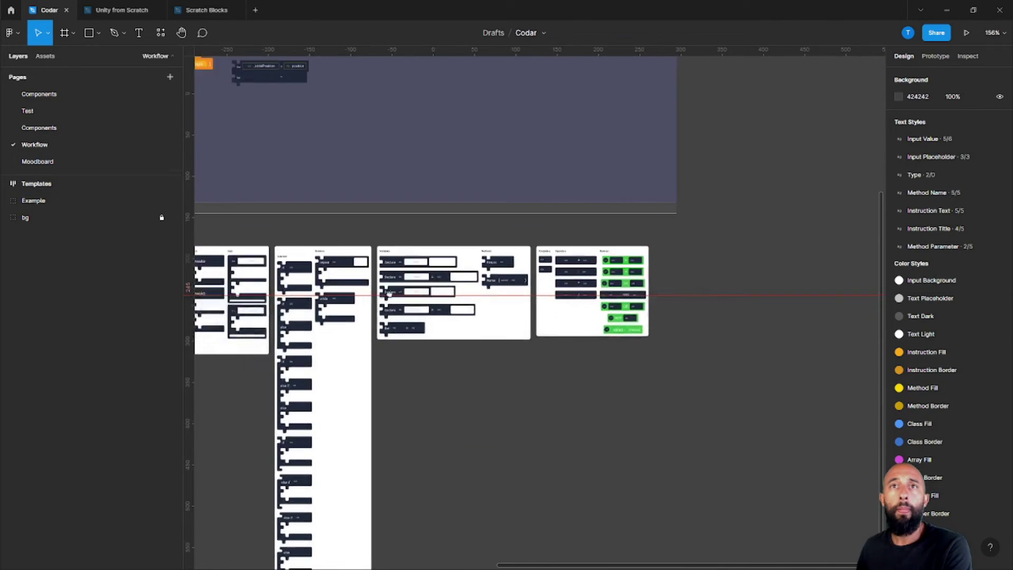
{"action": "scroll", "coordinate": [448, 289], "scroll_direction": "up", "scroll_amount": 1}
{"action": "scroll", "coordinate": [448, 264], "scroll_direction": "up", "scroll_amount": 3, "text": "ctrl"}
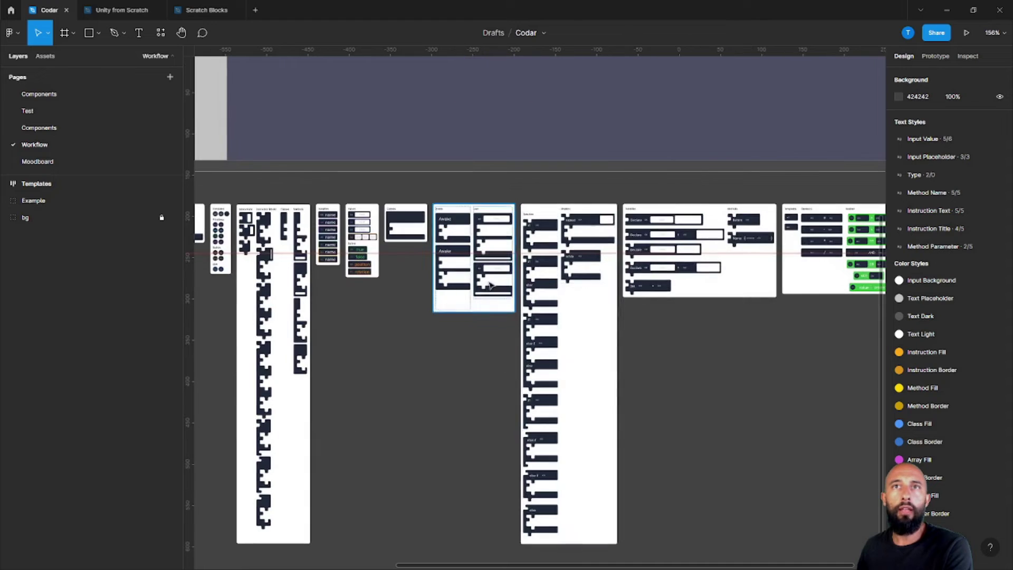
{"action": "scroll", "coordinate": [659, 279], "scroll_direction": "up", "scroll_amount": 6}
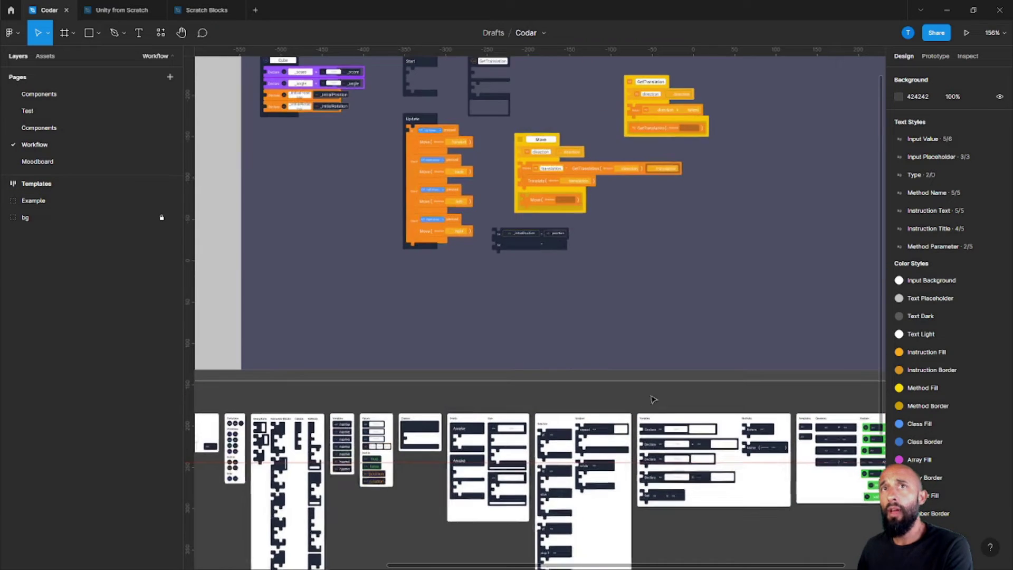
- Show the Scratch Shooting Gallery stage full screen at its READY? screen with 100 ammo
{"action": "scroll", "coordinate": [609, 328], "scroll_direction": "up", "scroll_amount": 3, "text": "ctrl"}
{"action": "scroll", "coordinate": [609, 322], "scroll_direction": "up", "scroll_amount": 3}
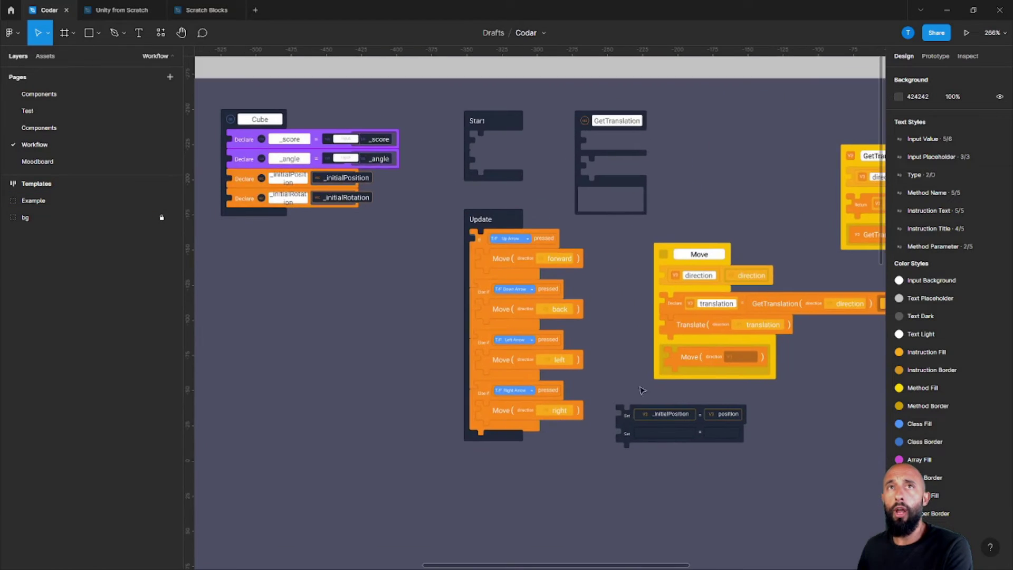
{"action": "scroll", "coordinate": [610, 317], "scroll_direction": "down", "scroll_amount": 1, "text": "ctrl"}
{"action": "scroll", "coordinate": [563, 301], "scroll_direction": "right", "scroll_amount": 2}
{"action": "scroll", "coordinate": [563, 301], "scroll_direction": "right", "scroll_amount": 1}
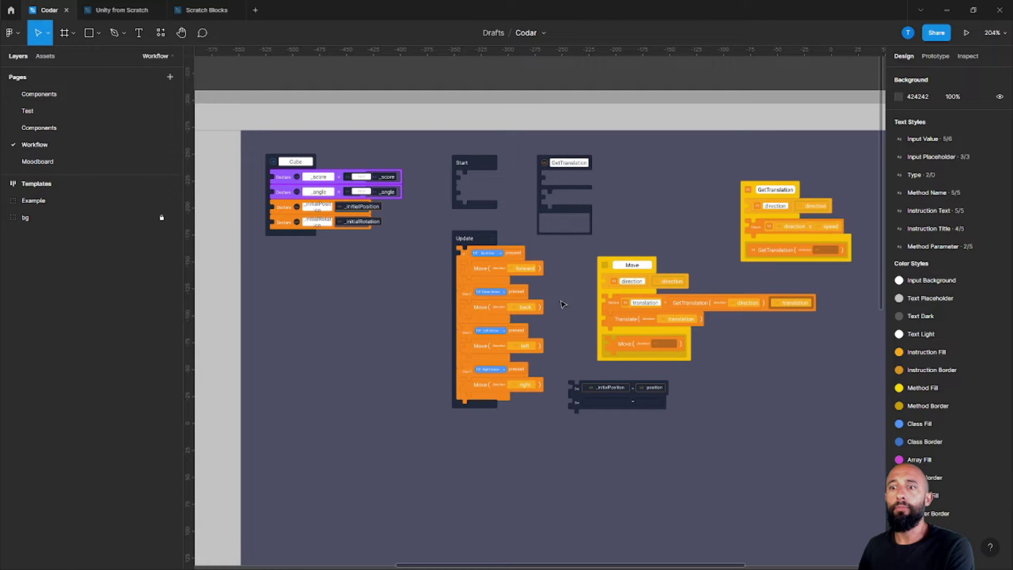
{"action": "scroll", "coordinate": [563, 294], "scroll_direction": "down", "scroll_amount": 2}
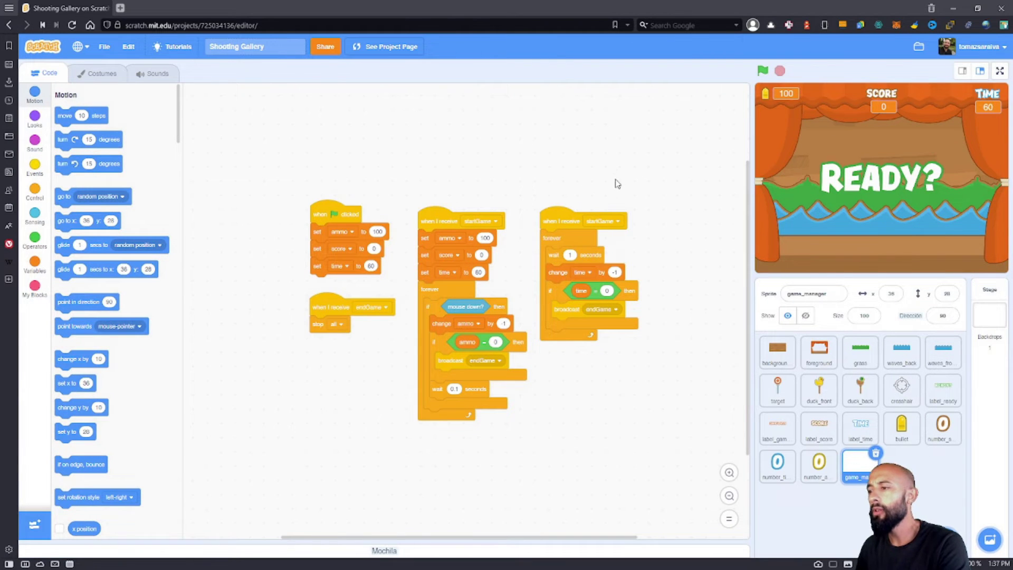
{"action": "left_click", "coordinate": [999, 71]}
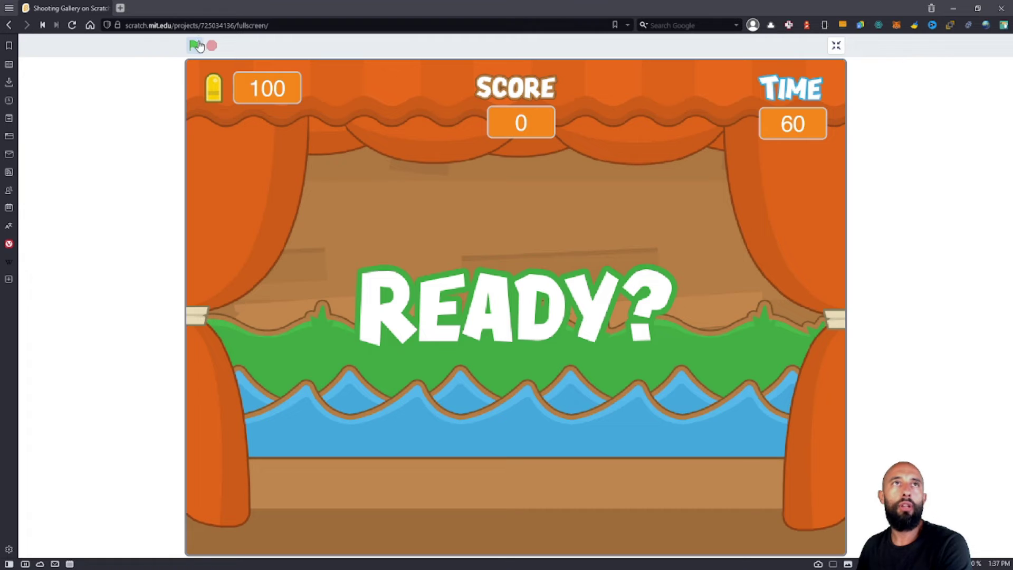
- Start the Shooting Gallery game and shoot at the passing ducks and targets
{"action": "left_click", "coordinate": [548, 306]}
{"action": "left_click", "coordinate": [593, 274]}
{"action": "left_click", "coordinate": [534, 292]}
{"action": "left_click", "coordinate": [525, 288]}
{"action": "left_click", "coordinate": [521, 288]}
{"action": "left_click", "coordinate": [507, 289]}
{"action": "left_click", "coordinate": [473, 291]}
{"action": "left_click", "coordinate": [543, 235]}
{"action": "left_click", "coordinate": [527, 247]}
{"action": "left_click", "coordinate": [490, 274]}
{"action": "left_click", "coordinate": [452, 308]}
{"action": "left_click", "coordinate": [291, 214]}
{"action": "left_click", "coordinate": [275, 153]}
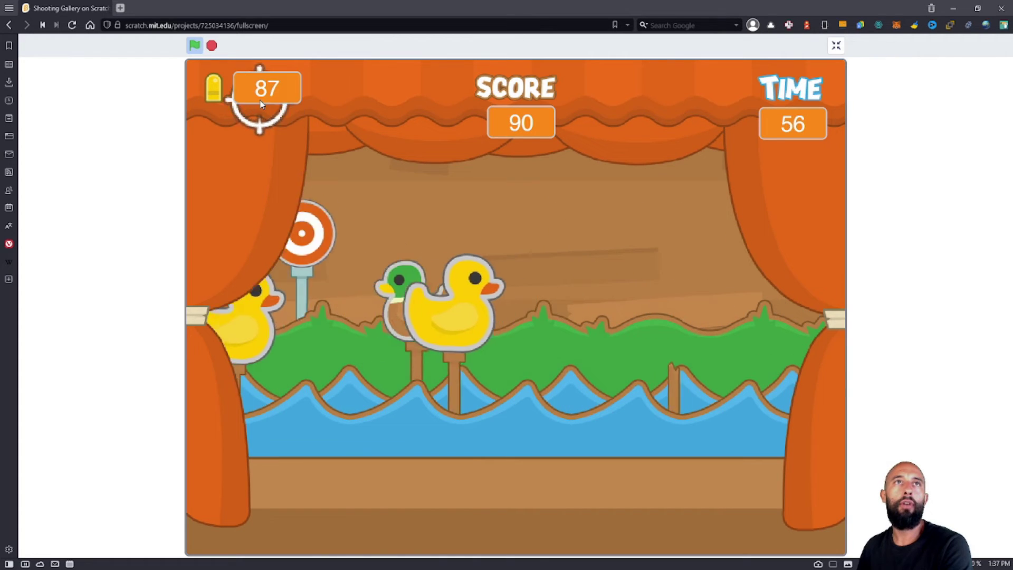
{"action": "left_click", "coordinate": [752, 306]}
{"action": "left_click", "coordinate": [712, 318]}
- Keep shooting to a score of 270, then stop the game and exit full screen
{"action": "left_click", "coordinate": [660, 320]}
{"action": "left_click", "coordinate": [596, 315]}
{"action": "left_click", "coordinate": [527, 308]}
{"action": "left_click", "coordinate": [474, 309]}
{"action": "left_click", "coordinate": [400, 313]}
{"action": "left_click", "coordinate": [401, 300]}
{"action": "left_click", "coordinate": [449, 277]}
{"action": "left_click", "coordinate": [477, 264]}
{"action": "left_click", "coordinate": [580, 254]}
{"action": "left_click", "coordinate": [686, 243]}
{"action": "left_click", "coordinate": [528, 285]}
{"action": "left_click", "coordinate": [507, 288]}
{"action": "left_click", "coordinate": [517, 282]}
{"action": "left_click", "coordinate": [527, 275]}
{"action": "left_click", "coordinate": [422, 248]}
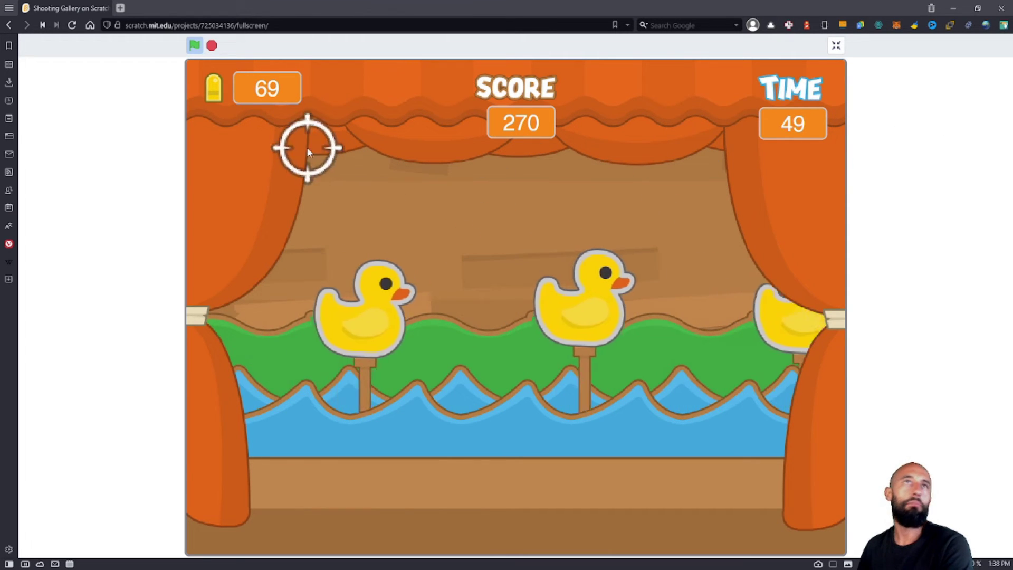
{"action": "left_click", "coordinate": [212, 46]}
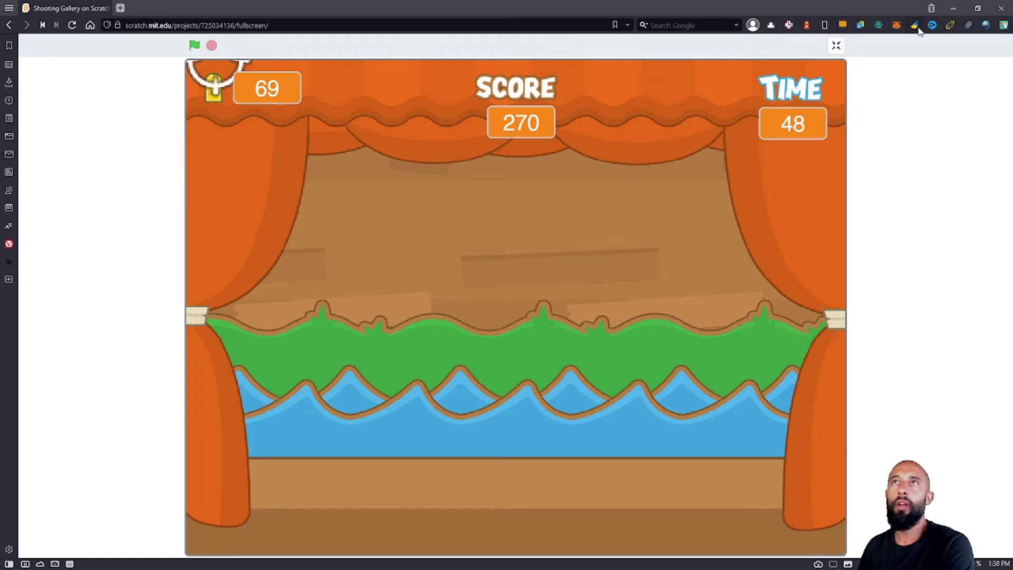
{"action": "left_click", "coordinate": [836, 45]}
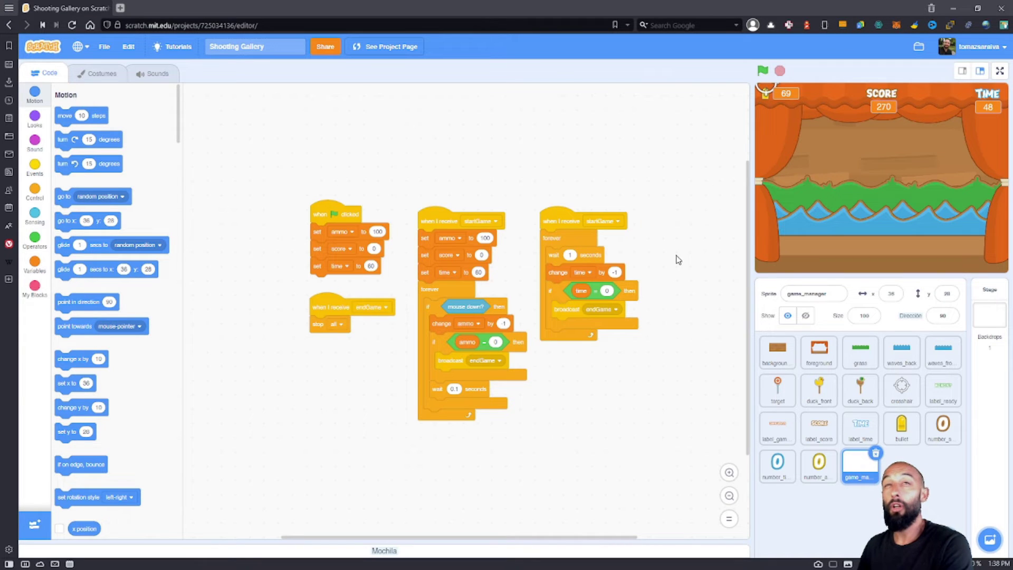
- Pan the Shooting Gallery code area in the Scratch editor
{"action": "left_click_drag", "start_coordinate": [662, 248], "coordinate": [655, 230]}
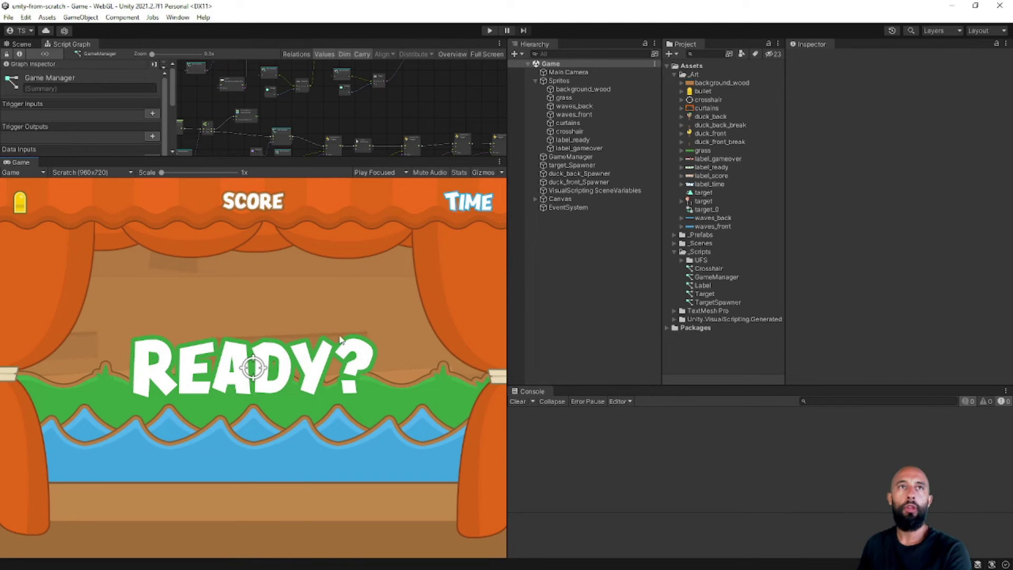
- Enter Play mode and start shooting ducks and targets in the Game view
{"action": "left_click", "coordinate": [489, 30]}
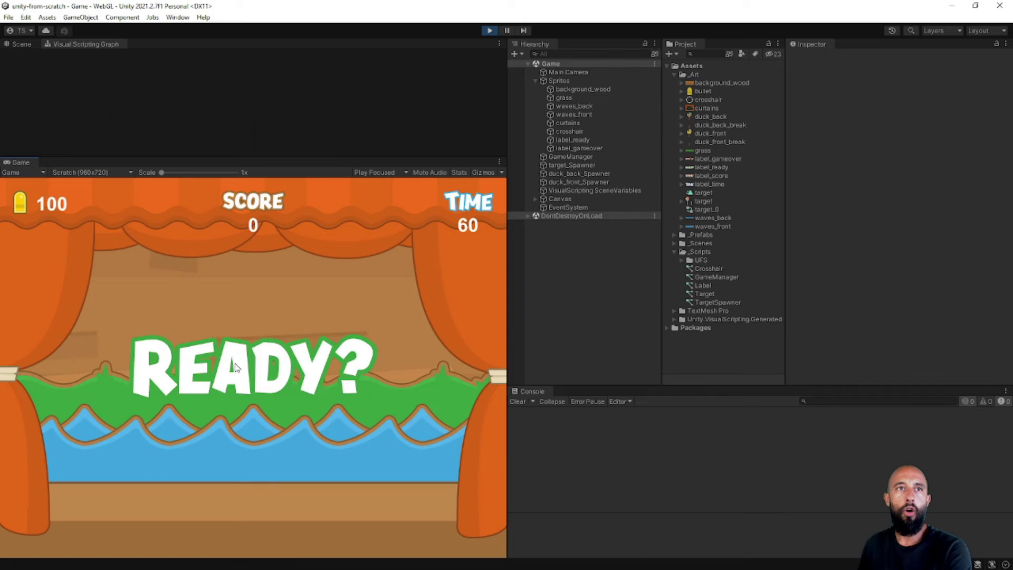
{"action": "left_click", "coordinate": [261, 352]}
{"action": "left_click", "coordinate": [348, 326]}
{"action": "left_click", "coordinate": [352, 323]}
{"action": "left_click", "coordinate": [248, 354]}
{"action": "left_click", "coordinate": [145, 355]}
{"action": "left_click", "coordinate": [159, 351]}
{"action": "left_click", "coordinate": [227, 348]}
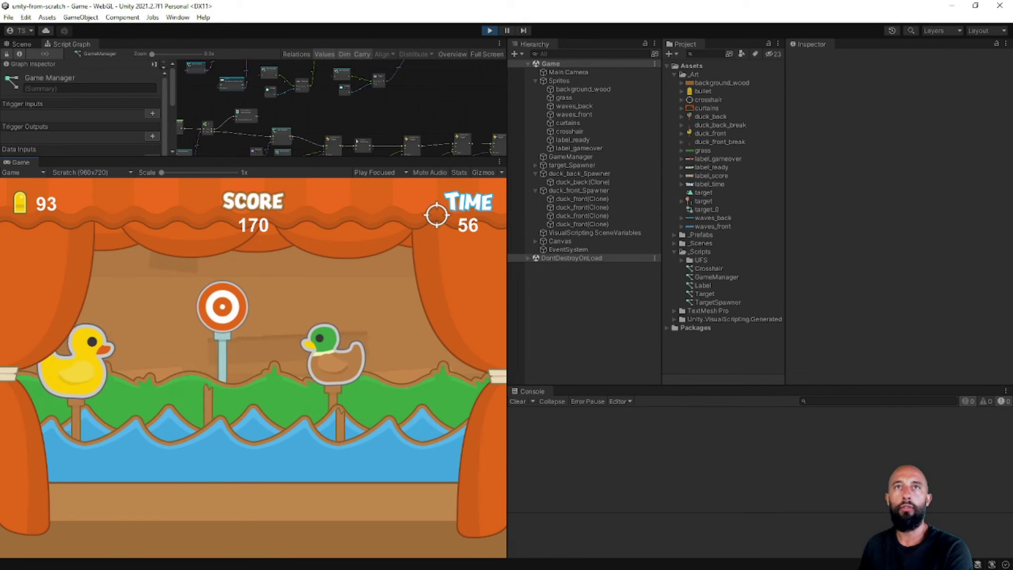
{"action": "left_click", "coordinate": [343, 304]}
{"action": "left_click", "coordinate": [135, 368]}
{"action": "left_click", "coordinate": [174, 361]}
- Keep shooting to 440 points, stop Play mode, and select the _Scripts folder
{"action": "left_click", "coordinate": [227, 358]}
{"action": "left_click", "coordinate": [279, 357]}
{"action": "left_click", "coordinate": [279, 357]}
{"action": "left_click", "coordinate": [222, 364]}
{"action": "left_click", "coordinate": [158, 373]}
{"action": "left_click", "coordinate": [148, 364]}
{"action": "left_click", "coordinate": [136, 355]}
{"action": "left_click", "coordinate": [140, 314]}
{"action": "left_click", "coordinate": [227, 346]}
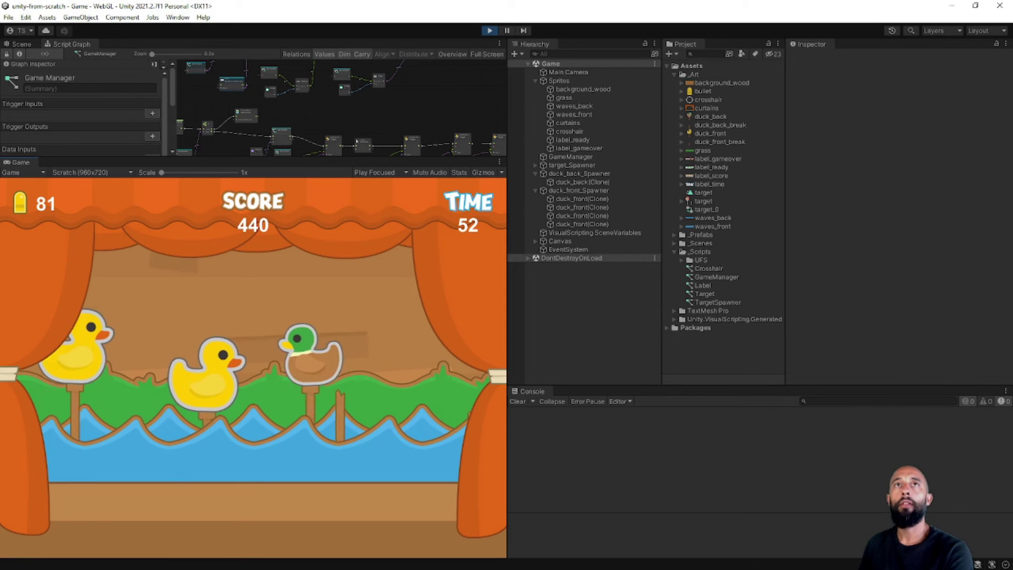
{"action": "key", "text": "ctrl+p"}
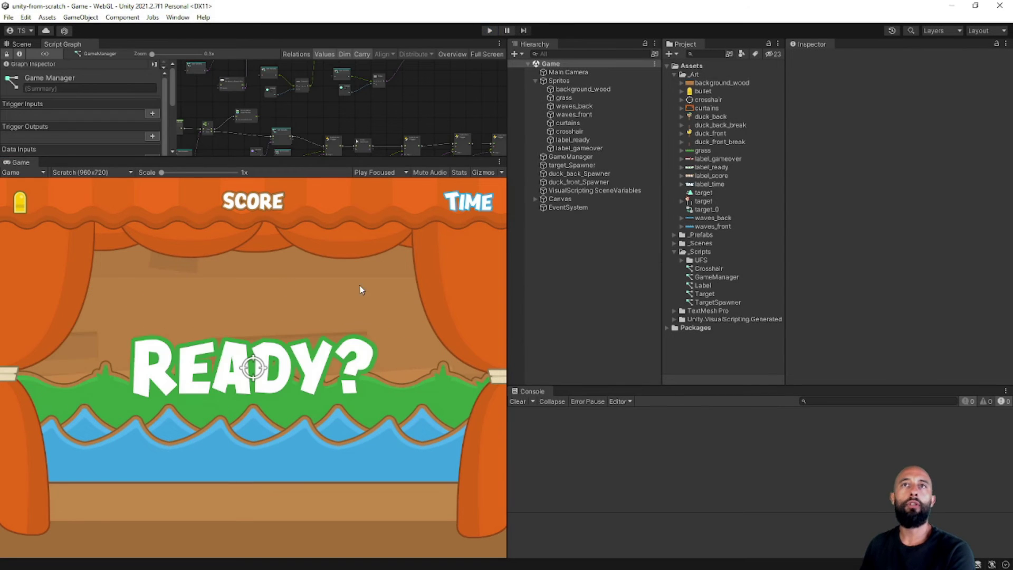
{"action": "left_click", "coordinate": [701, 252]}
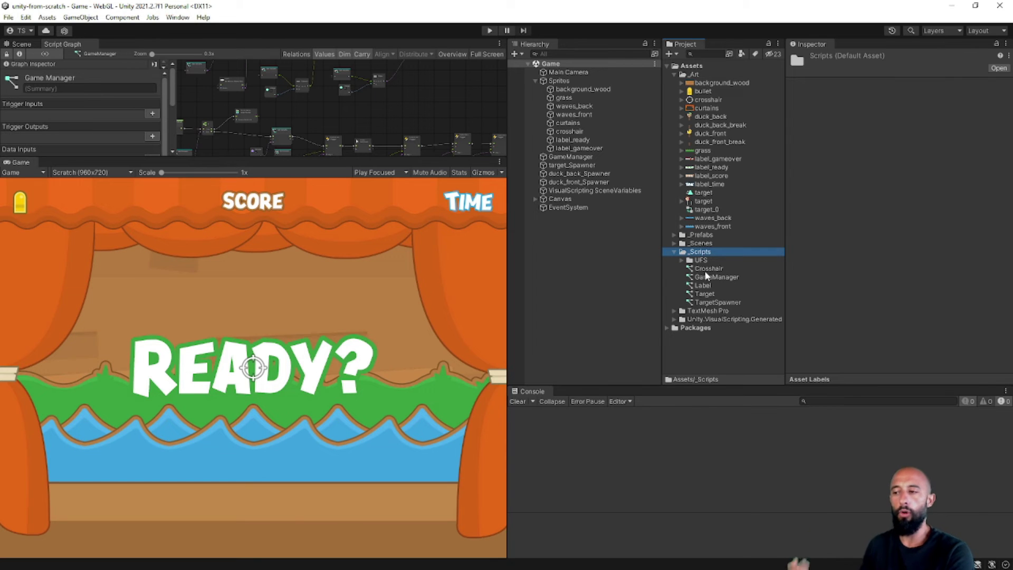
- Maximize and browse the GameManager Script Graph, restore the layout, and clear the Console errors
{"action": "key", "text": "shift+space"}
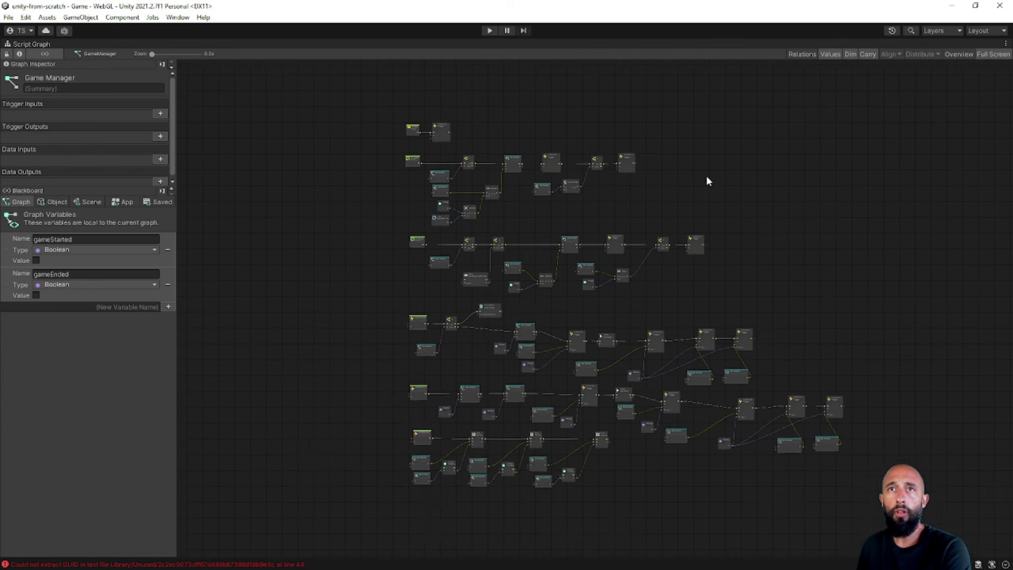
{"action": "scroll", "coordinate": [498, 270], "scroll_direction": "up", "scroll_amount": 5}
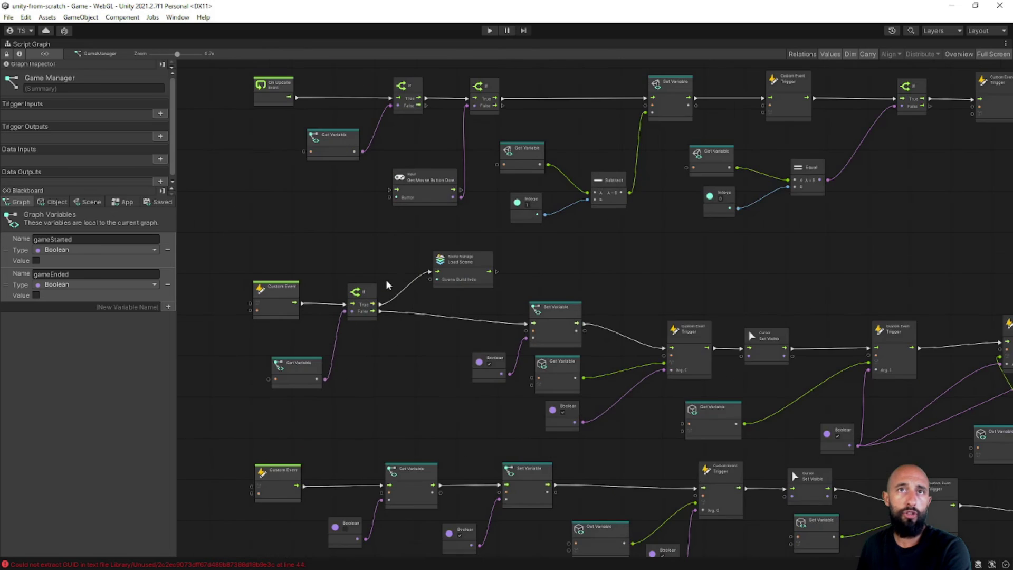
{"action": "scroll", "coordinate": [387, 285], "scroll_direction": "up", "scroll_amount": 2}
{"action": "scroll", "coordinate": [370, 294], "scroll_direction": "down", "scroll_amount": 5}
{"action": "middle_click_drag", "start_coordinate": [396, 278], "coordinate": [311, 282]}
{"action": "scroll", "coordinate": [366, 289], "scroll_direction": "up", "scroll_amount": 1}
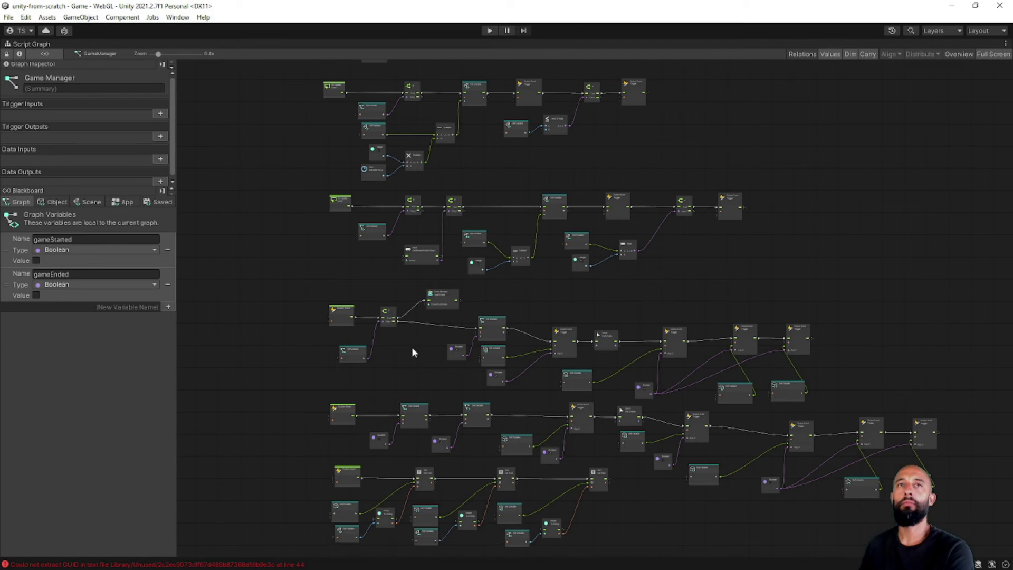
{"action": "key", "text": "shift+space"}
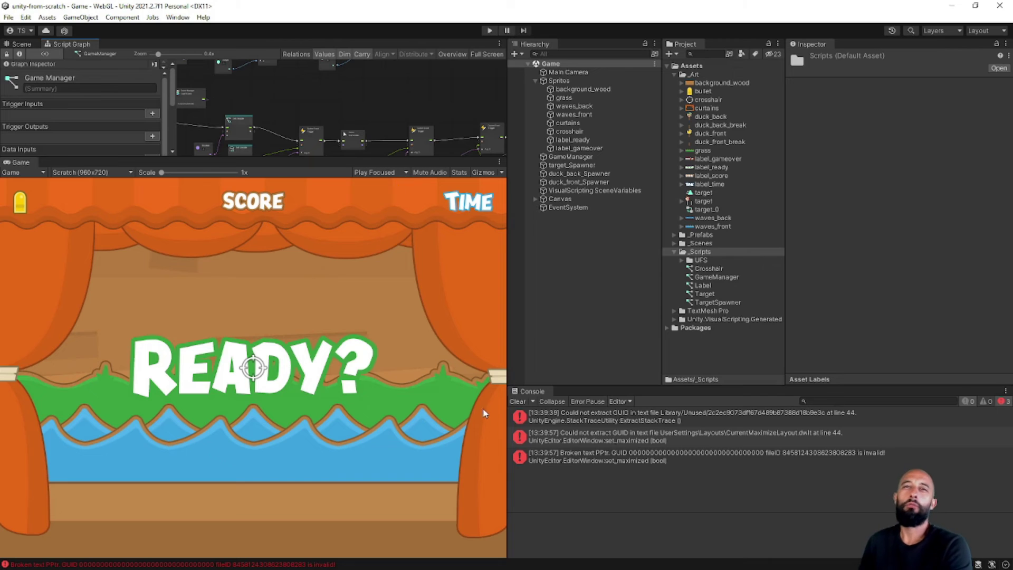
{"action": "left_click", "coordinate": [515, 402]}
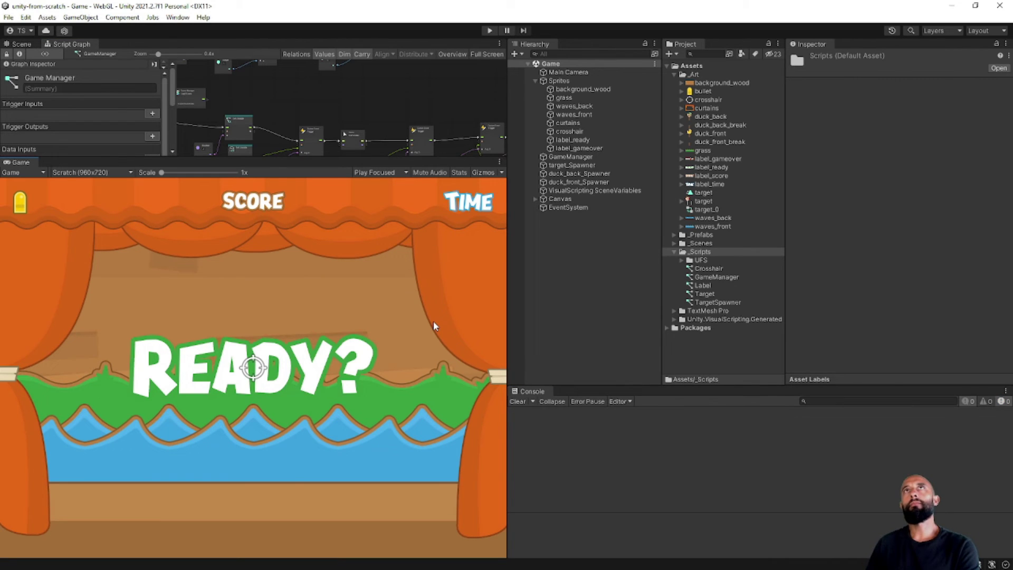